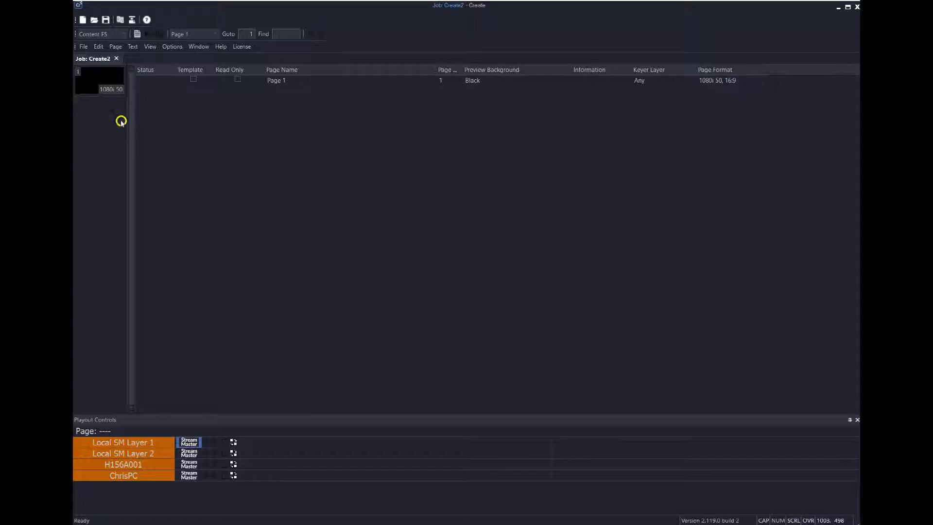
- Open Page 1, add a flat 3D text object to the scene and name it Text 1
{"action": "double_click", "coordinate": [97, 90]}
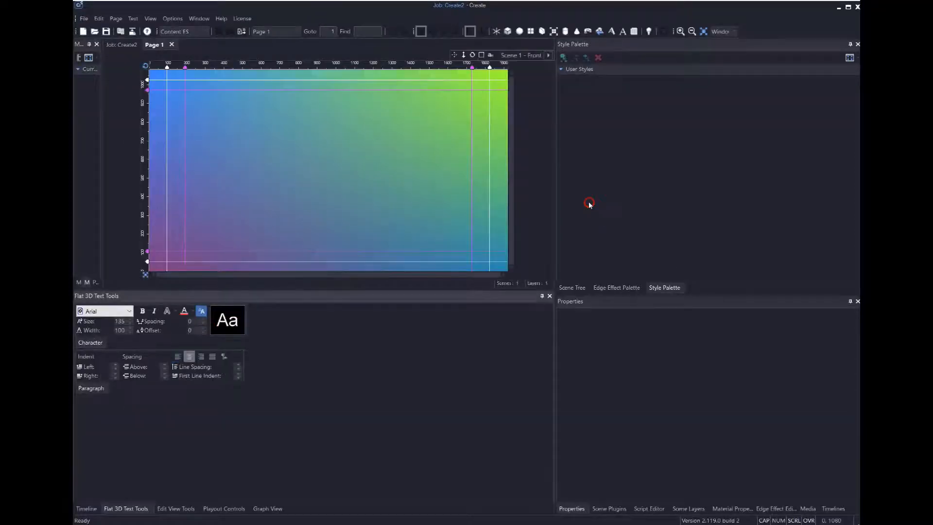
{"action": "left_click", "coordinate": [623, 31]}
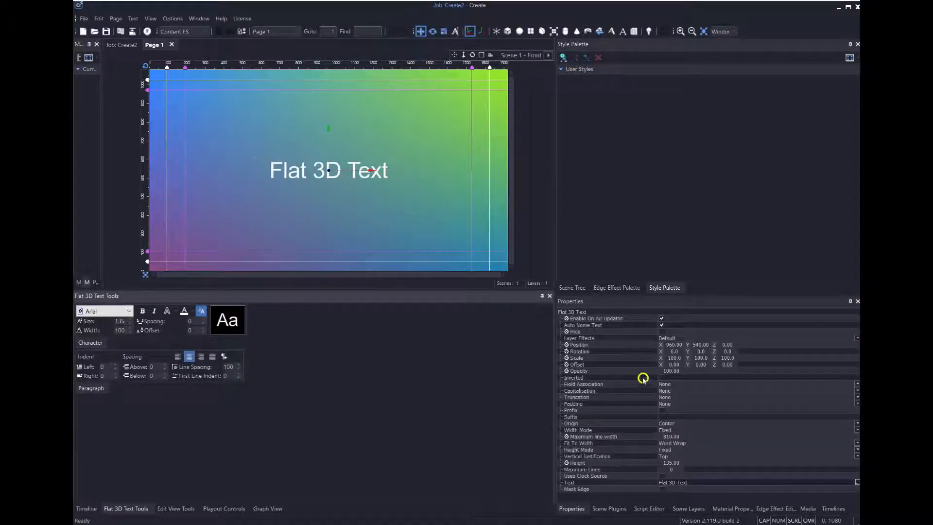
{"action": "left_click", "coordinate": [579, 312]}
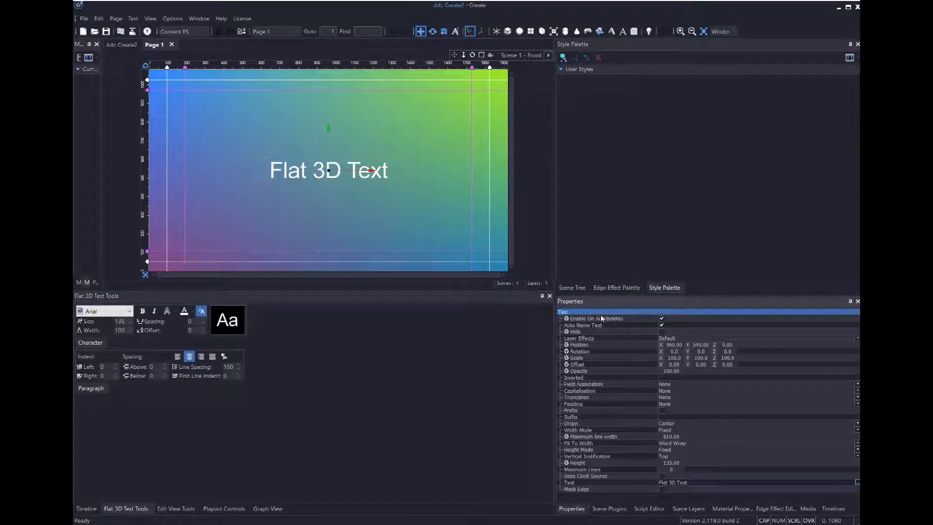
- Set the text object's Fit To Width to None and its Origin to Left
{"action": "left_click", "coordinate": [674, 442]}
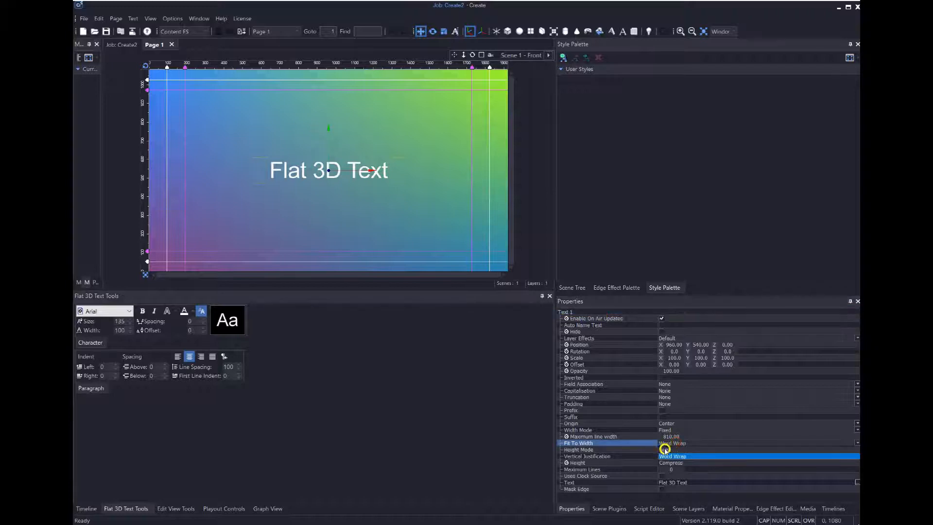
{"action": "left_click", "coordinate": [666, 449]}
{"action": "left_click", "coordinate": [674, 425]}
{"action": "left_click", "coordinate": [668, 430]}
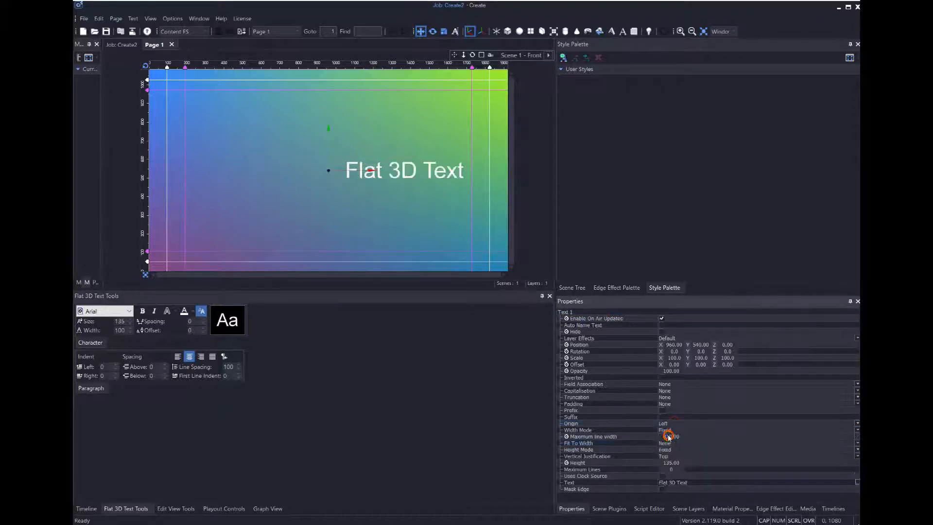
- Set both the Width Mode and the Height Mode of the text object to Automatic
{"action": "left_click", "coordinate": [670, 430]}
{"action": "left_click", "coordinate": [668, 437]}
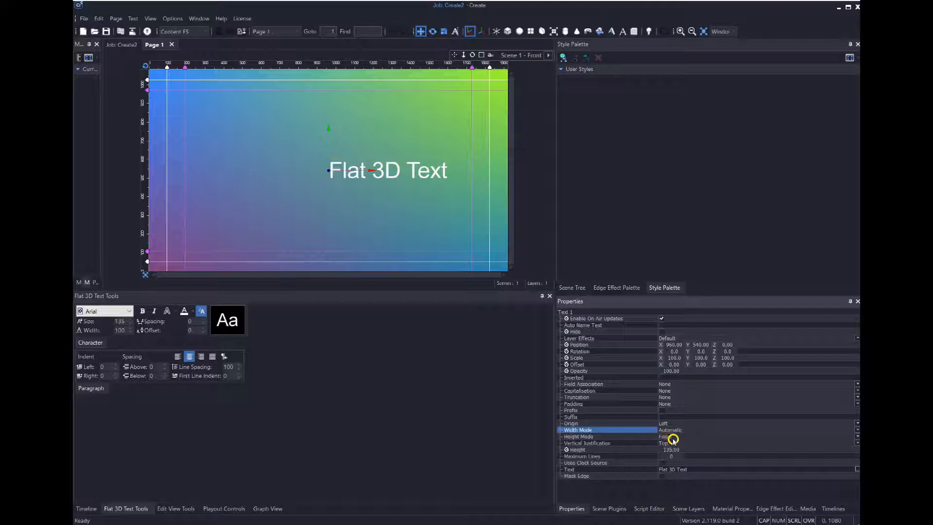
{"action": "left_click", "coordinate": [673, 437]}
{"action": "left_click", "coordinate": [671, 443]}
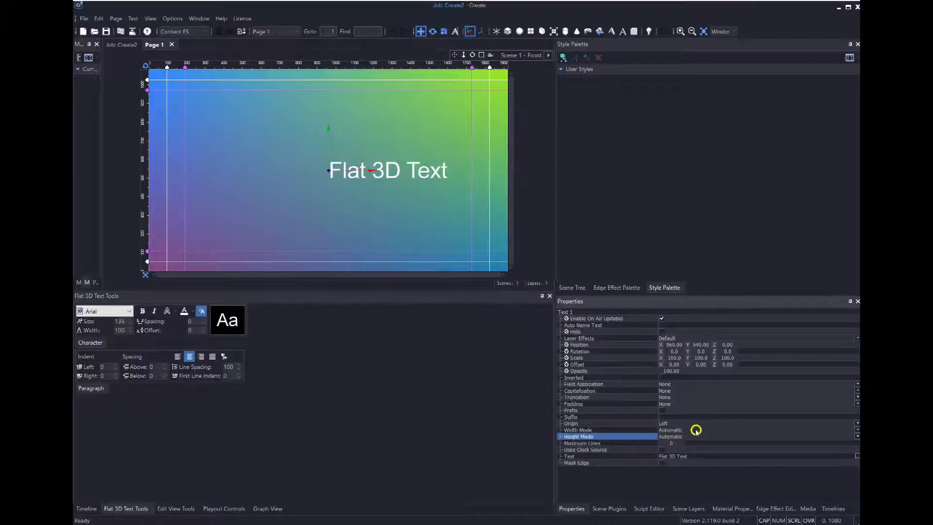
- Left-align the text paragraph and move the text object to an X position of about 313
{"action": "left_click", "coordinate": [178, 357]}
{"action": "left_click_drag", "start_coordinate": [673, 344], "coordinate": [485, 340]}
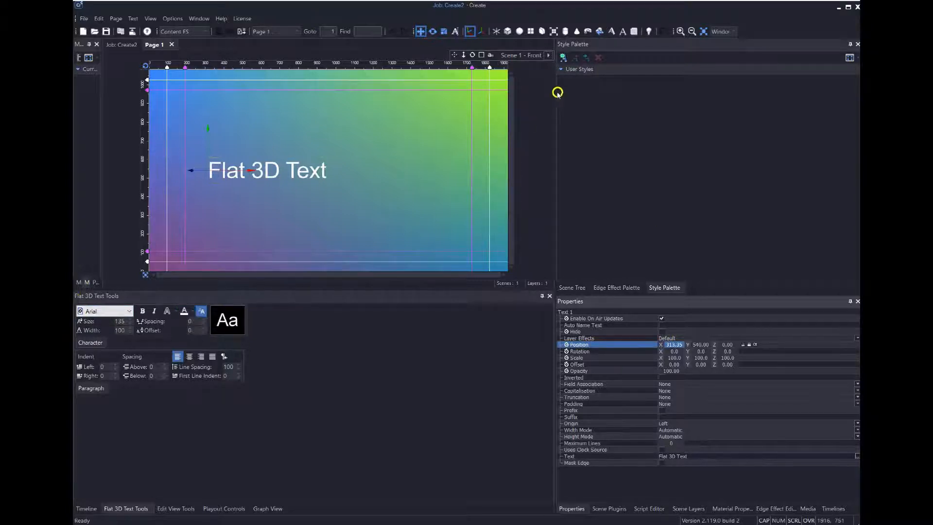
- Create a new character style from the selected Flat 3D Text and rename the style Headline
{"action": "left_click", "coordinate": [455, 32]}
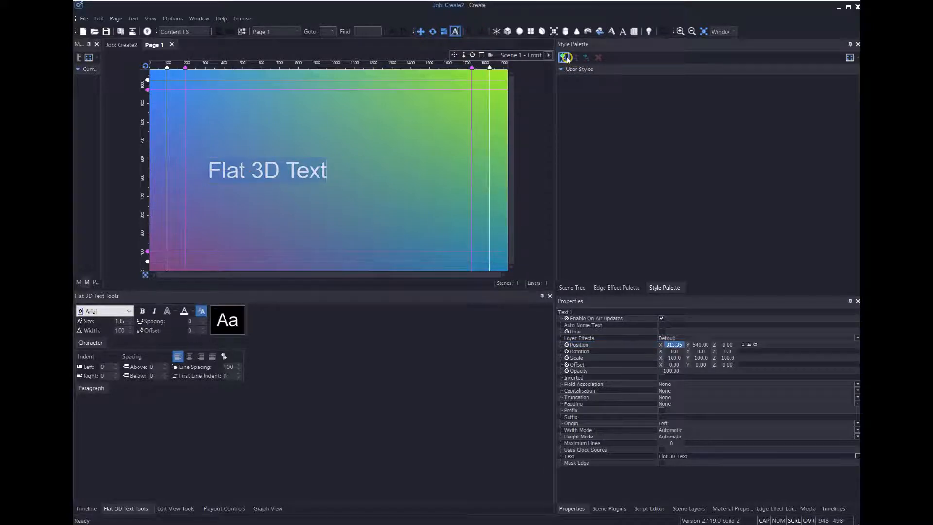
{"action": "left_click", "coordinate": [672, 289]}
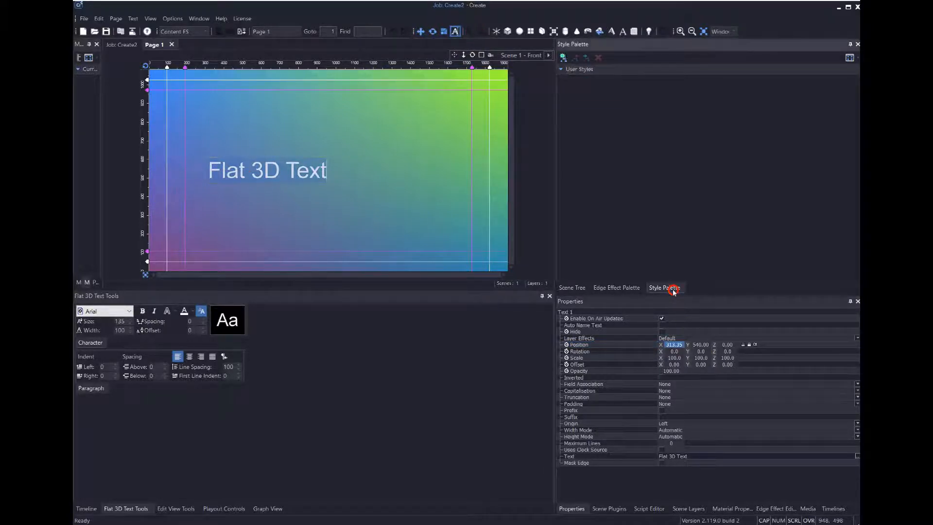
{"action": "left_click", "coordinate": [563, 58]}
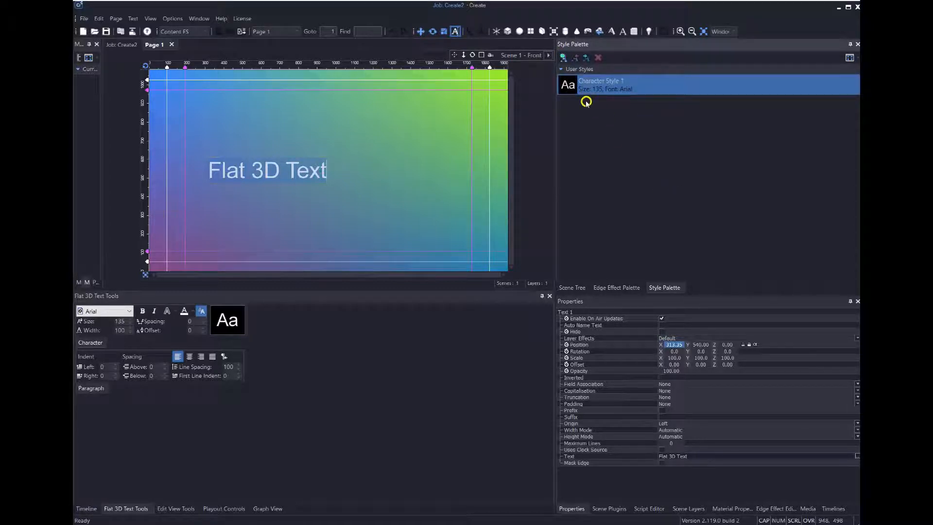
{"action": "right_click", "coordinate": [566, 88]}
{"action": "left_click", "coordinate": [589, 94]}
{"action": "type", "text": "Hea"}
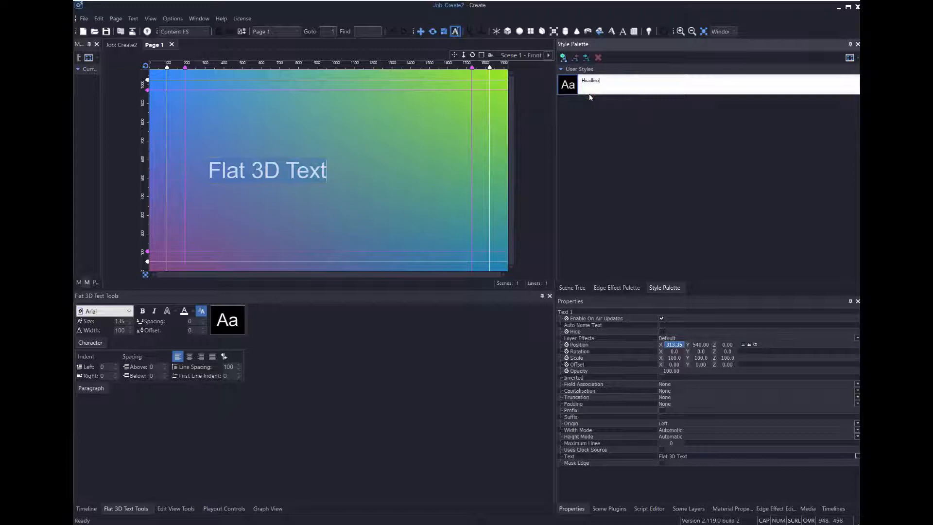
{"action": "type", "text": "dline"}
{"action": "key", "text": "Return"}
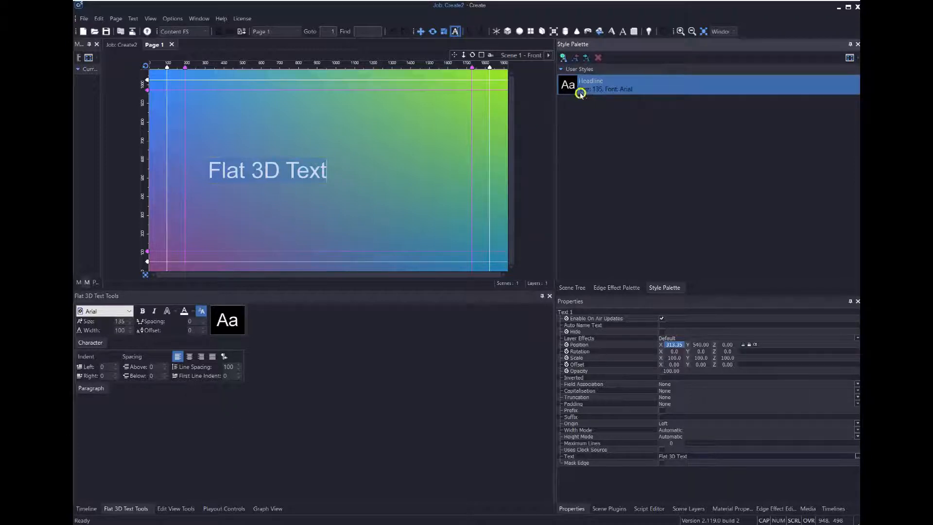
- Assign the style shortcut letter A to the Headline style
{"action": "right_click", "coordinate": [575, 87]}
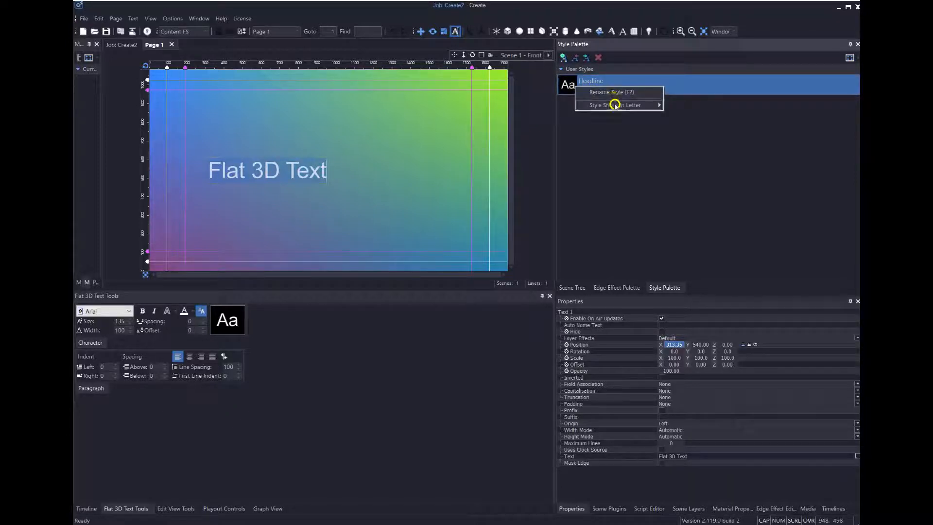
{"action": "mouse_move", "coordinate": [614, 104]}
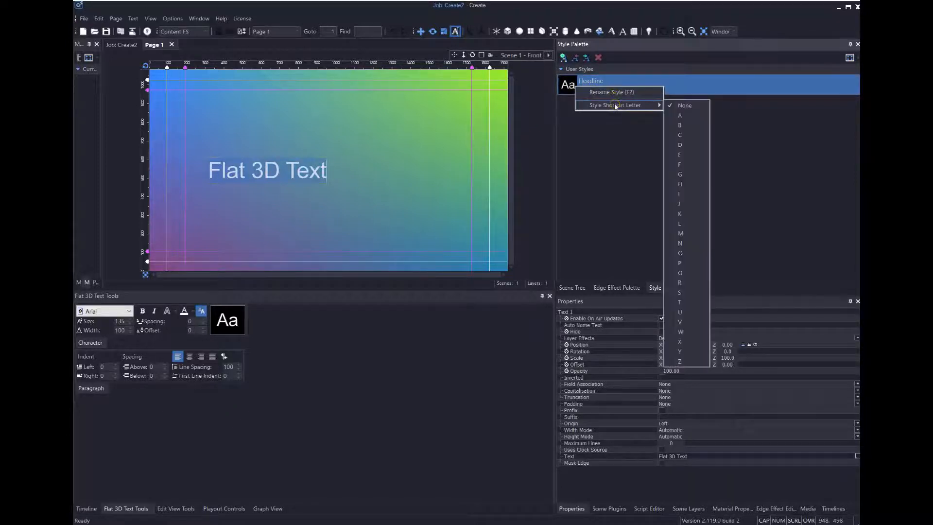
{"action": "left_click", "coordinate": [681, 115]}
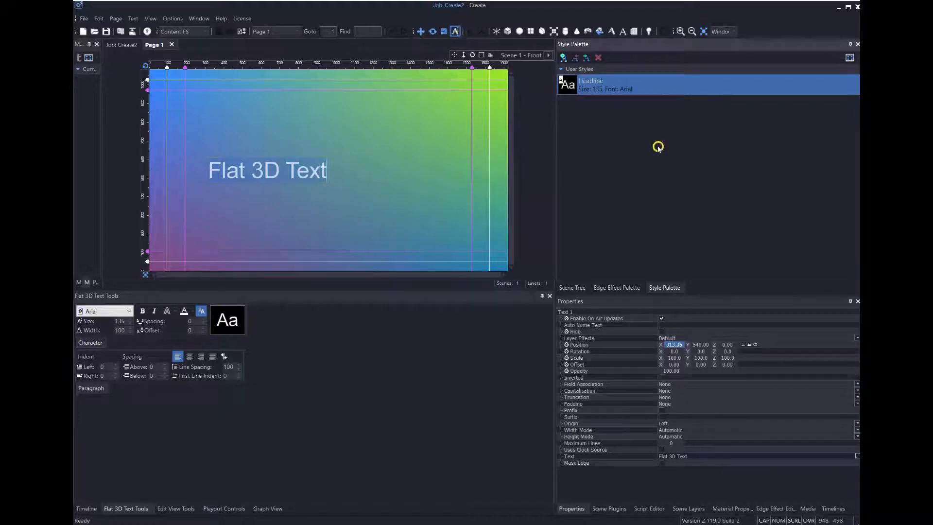
{"action": "left_click", "coordinate": [604, 166]}
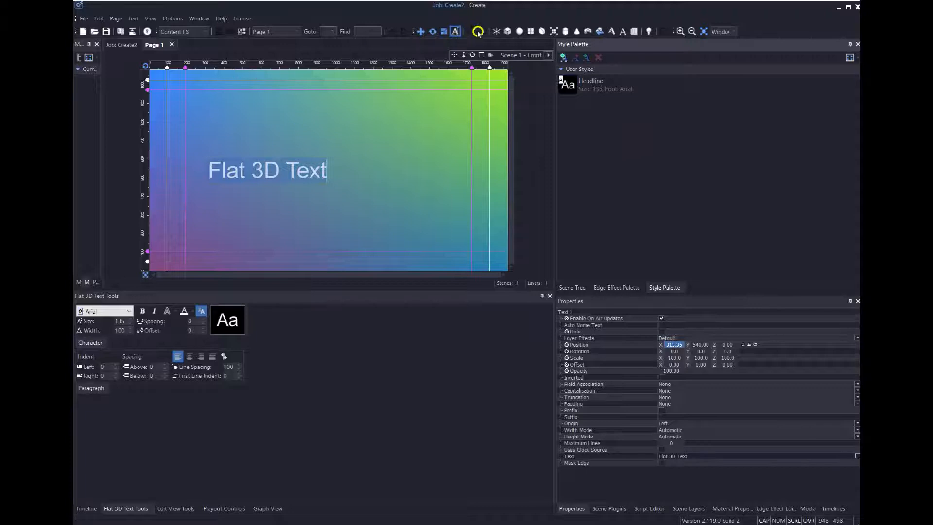
- Change the font of the selected Flat 3D Text to Arial Narrow Italic
{"action": "left_click", "coordinate": [454, 31]}
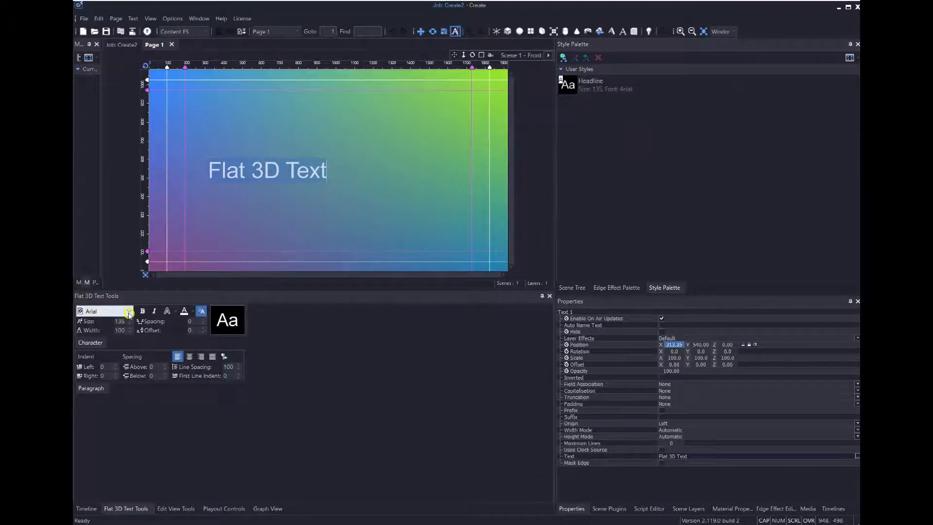
{"action": "left_click", "coordinate": [129, 311]}
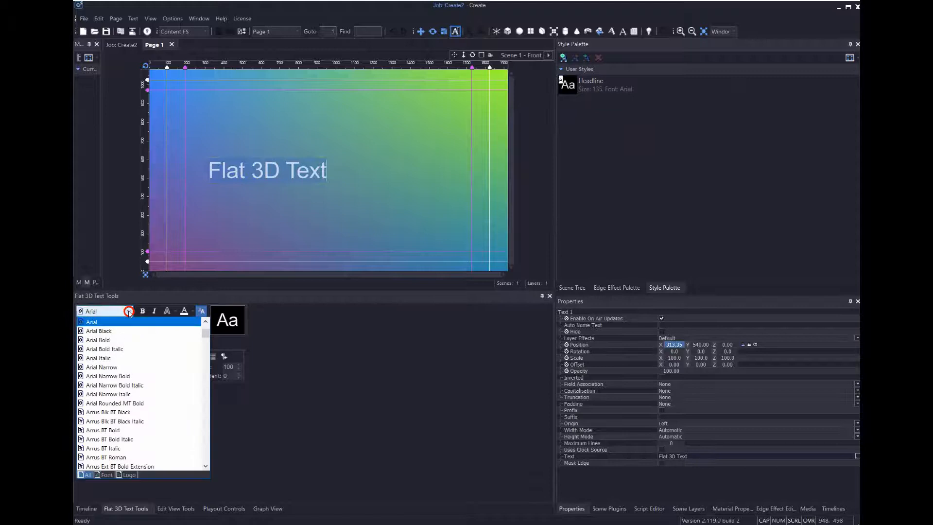
{"action": "left_click", "coordinate": [116, 394]}
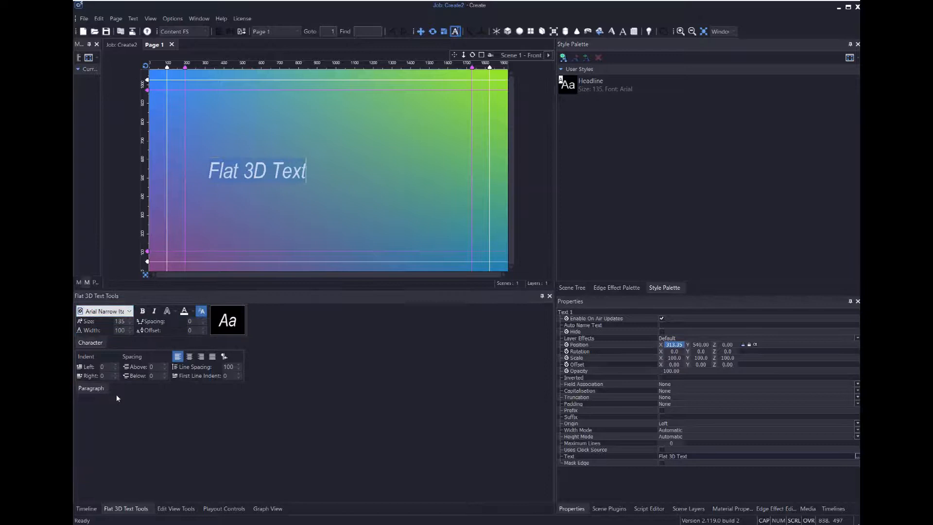
- Set the selected text's colour to orange-red (RGB 255, 49, 34) and its size to 80
{"action": "left_click", "coordinate": [193, 315]}
{"action": "left_click", "coordinate": [193, 315]}
{"action": "left_click_drag", "start_coordinate": [438, 254], "coordinate": [434, 252]}
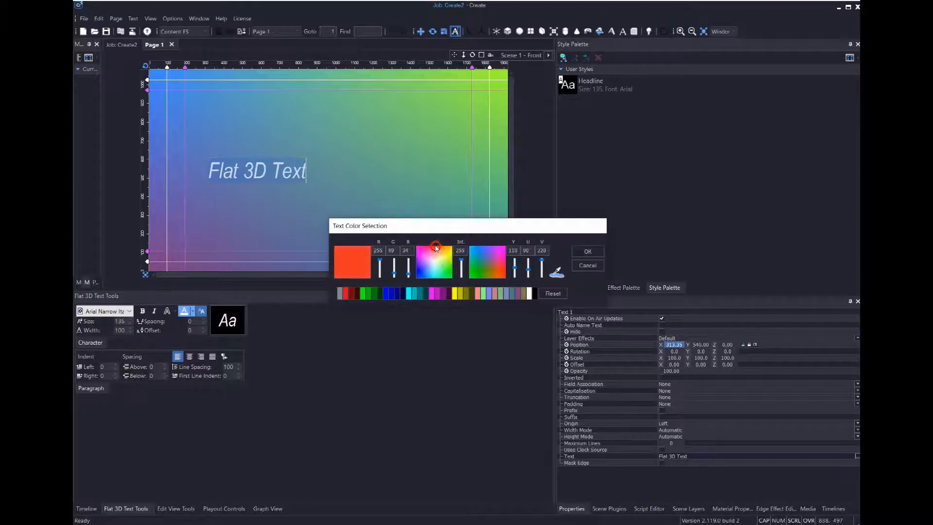
{"action": "left_click", "coordinate": [585, 250]}
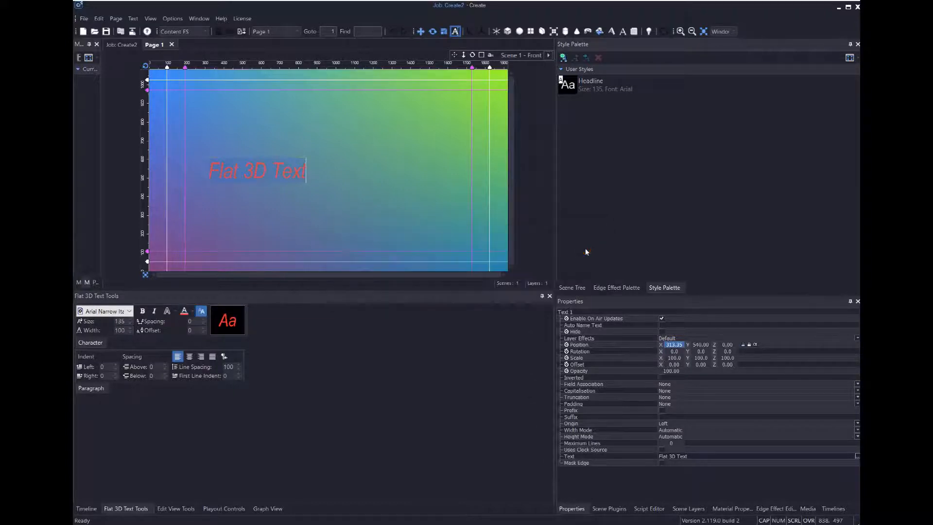
{"action": "left_click", "coordinate": [118, 323]}
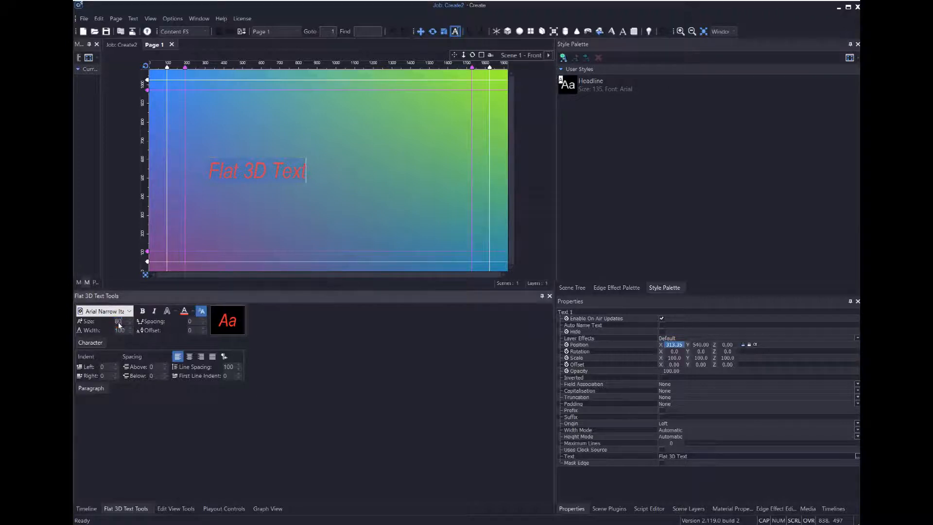
{"action": "key", "text": "Return"}
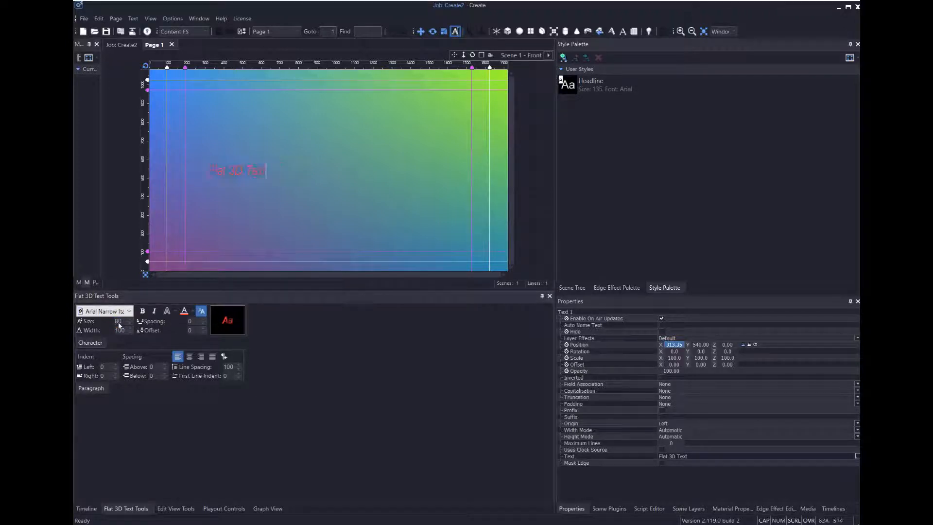
- Create a second style from the restyled text and rename it My Italic Look
{"action": "left_click", "coordinate": [585, 128]}
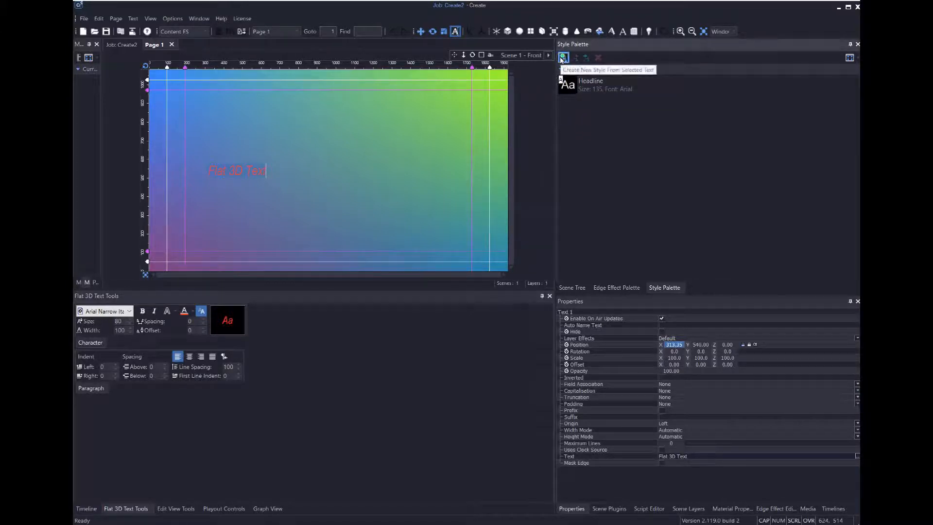
{"action": "left_click", "coordinate": [613, 141]}
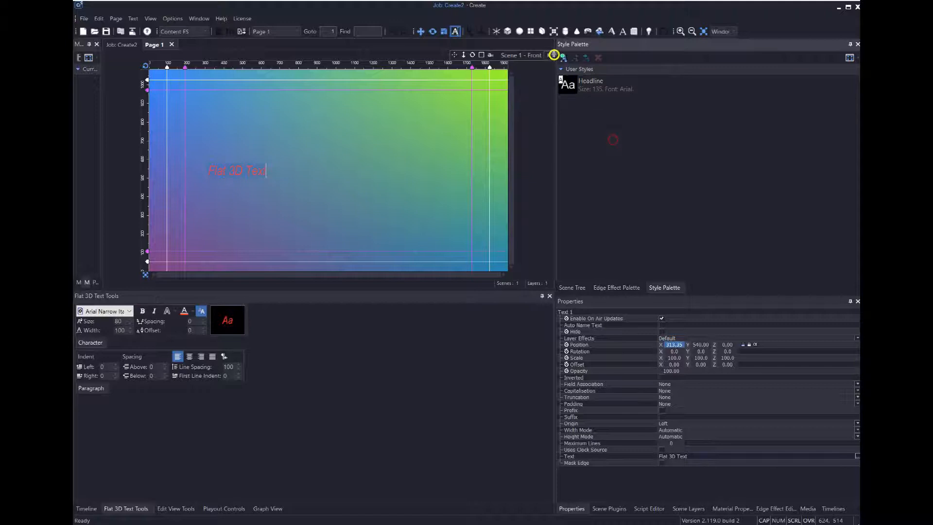
{"action": "left_click", "coordinate": [562, 81]}
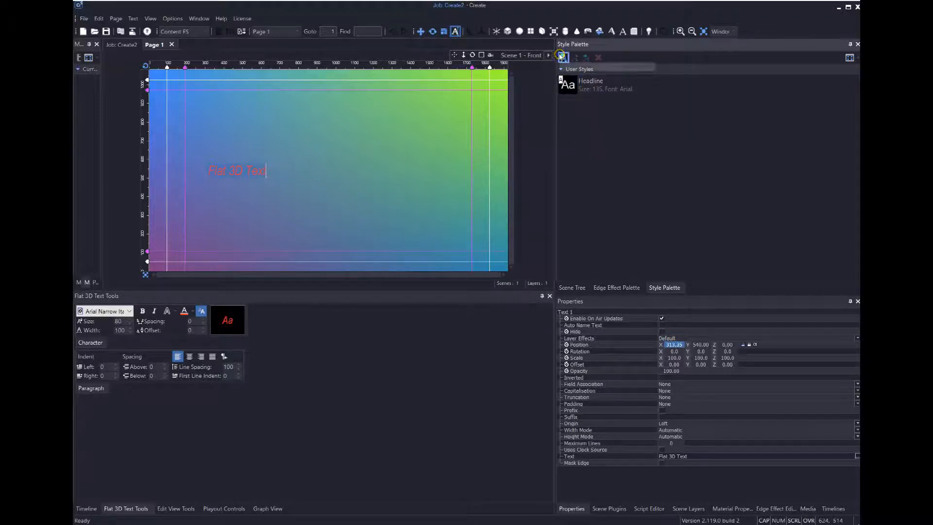
{"action": "left_click", "coordinate": [562, 57]}
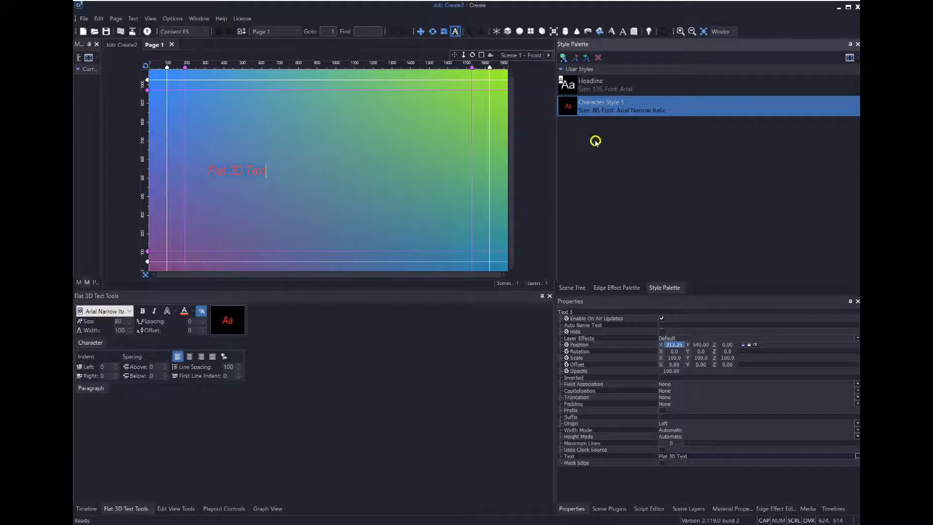
{"action": "right_click", "coordinate": [579, 103]}
{"action": "left_click", "coordinate": [609, 110]}
{"action": "type", "text": "My Italic Look"}
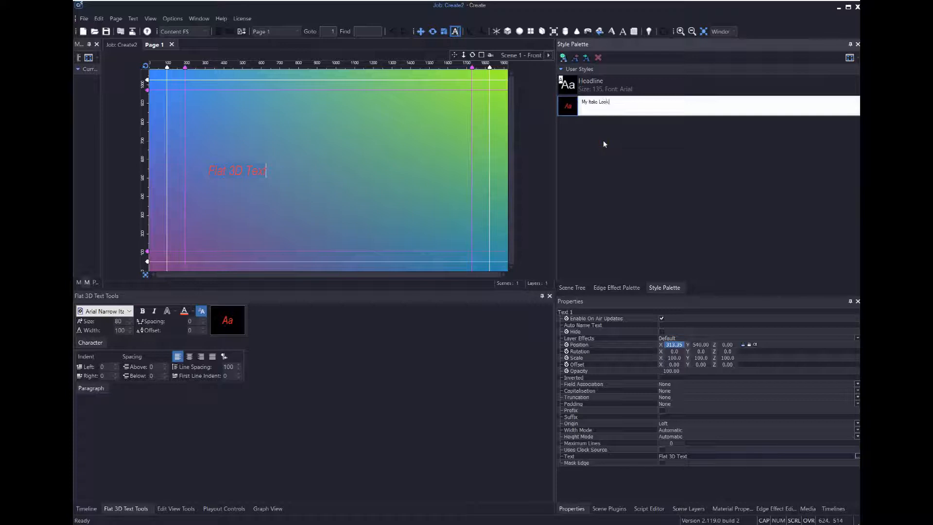
{"action": "key", "text": "Return"}
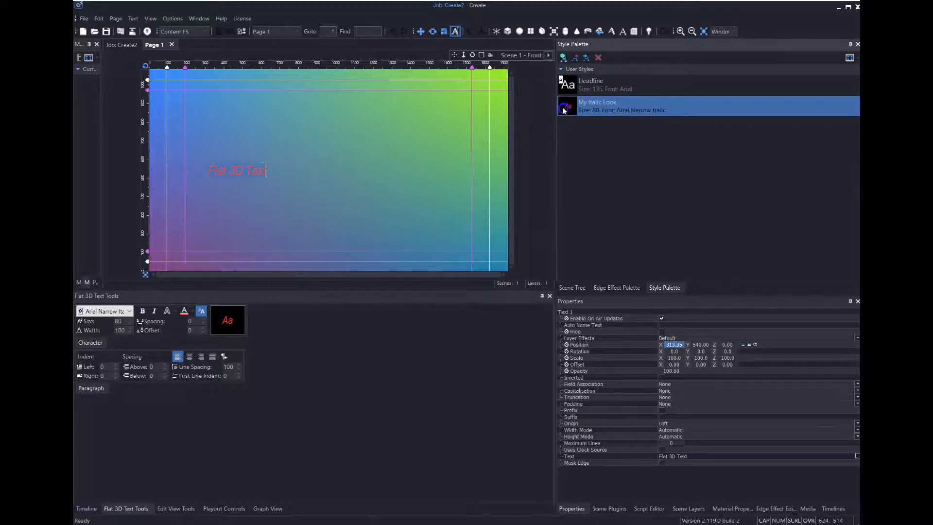
- Assign the style shortcut letter B to the My Italic Look style
{"action": "right_click", "coordinate": [564, 110]}
{"action": "mouse_move", "coordinate": [590, 128]}
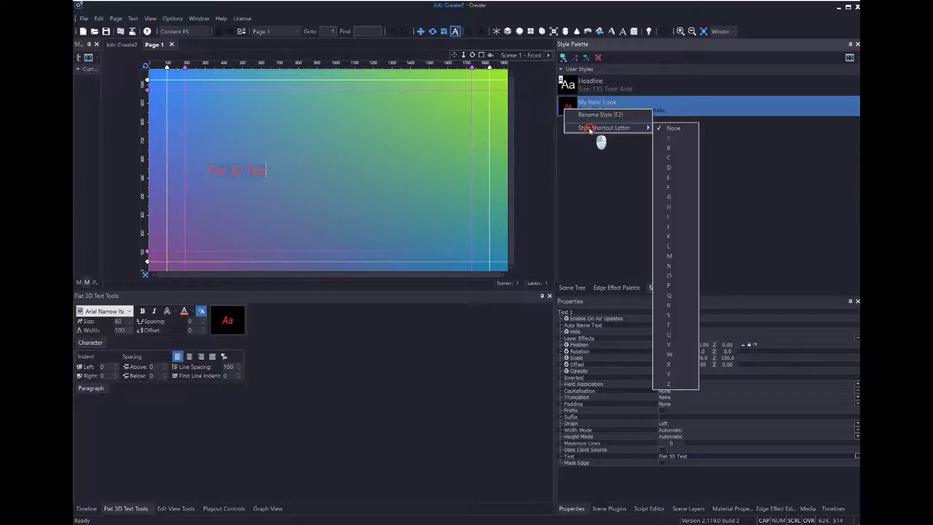
{"action": "left_click", "coordinate": [670, 142]}
{"action": "left_click", "coordinate": [622, 192]}
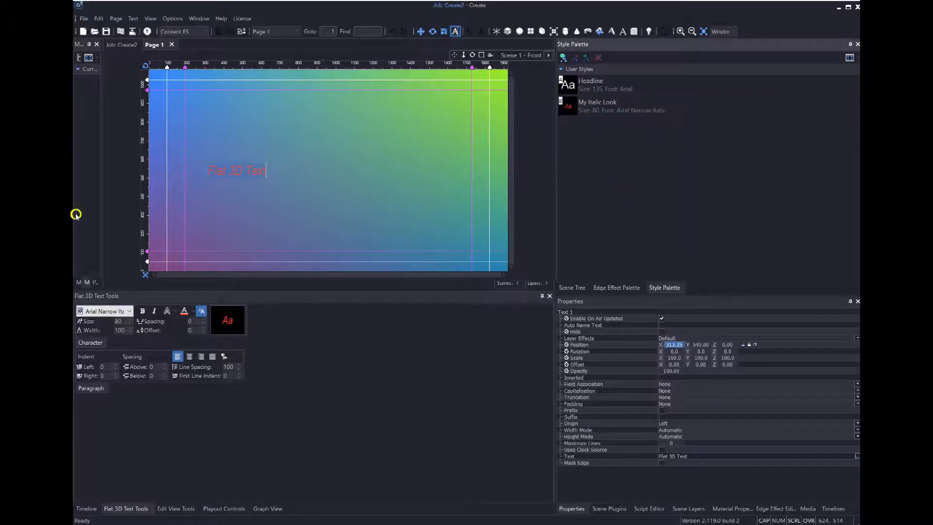
{"action": "left_click", "coordinate": [649, 183]}
- Set the selected text's colour to yellow (RGB 255, 255, 0)
{"action": "left_click", "coordinate": [185, 311]}
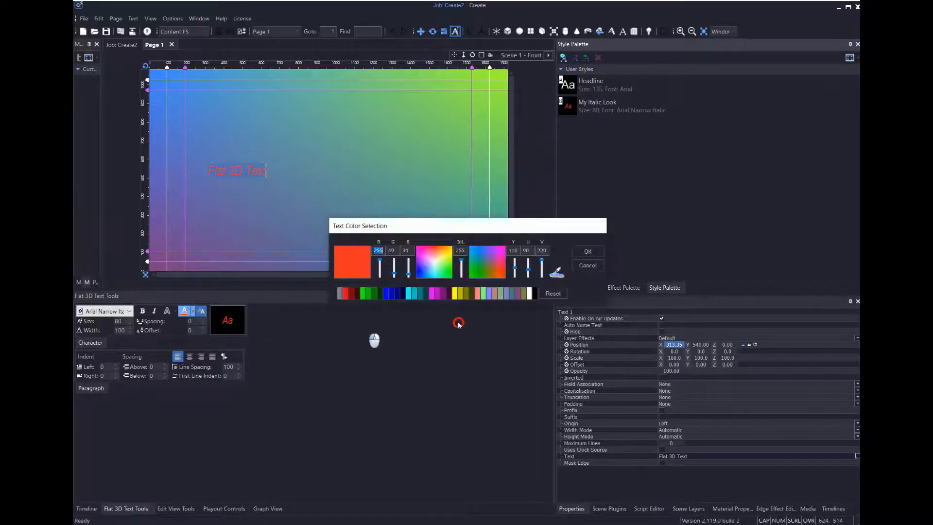
{"action": "left_click", "coordinate": [454, 294]}
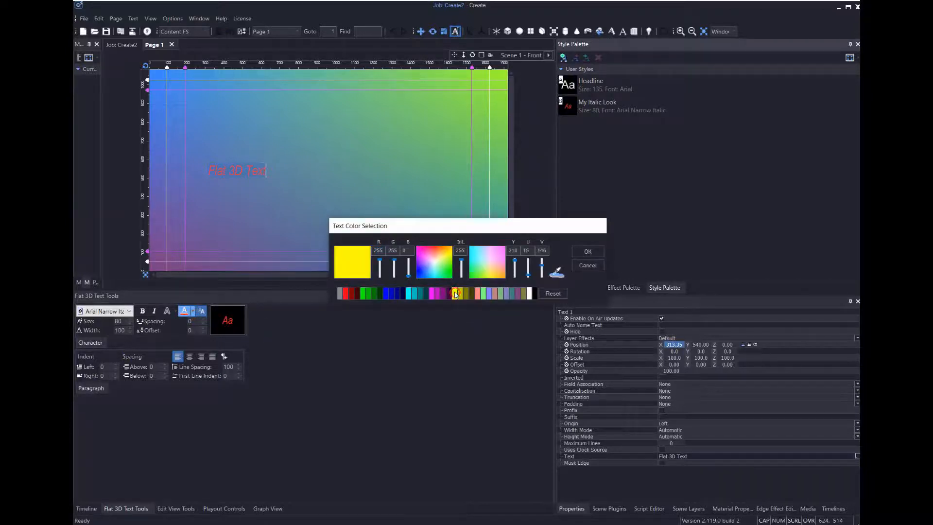
{"action": "left_click", "coordinate": [587, 251]}
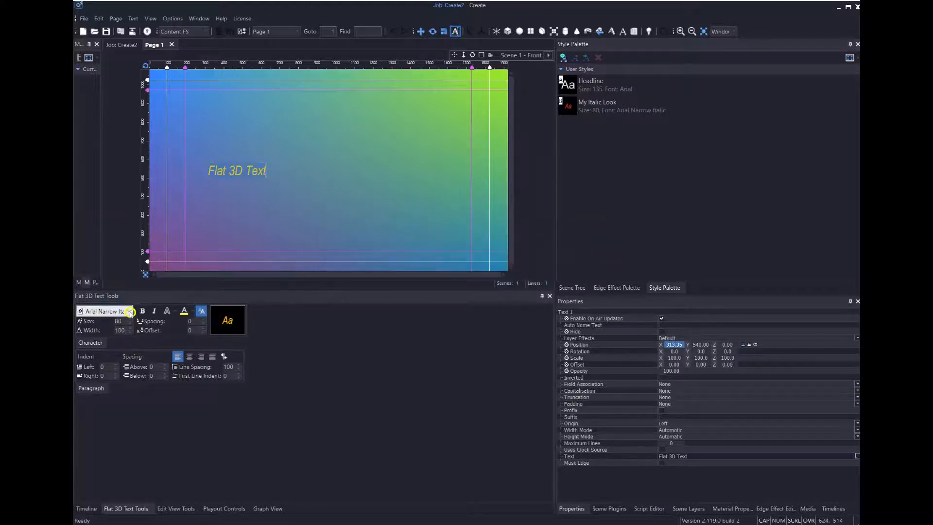
- Change the selected text's font to Arial Black and set its size to 140
{"action": "left_click", "coordinate": [129, 312]}
{"action": "left_click", "coordinate": [111, 359]}
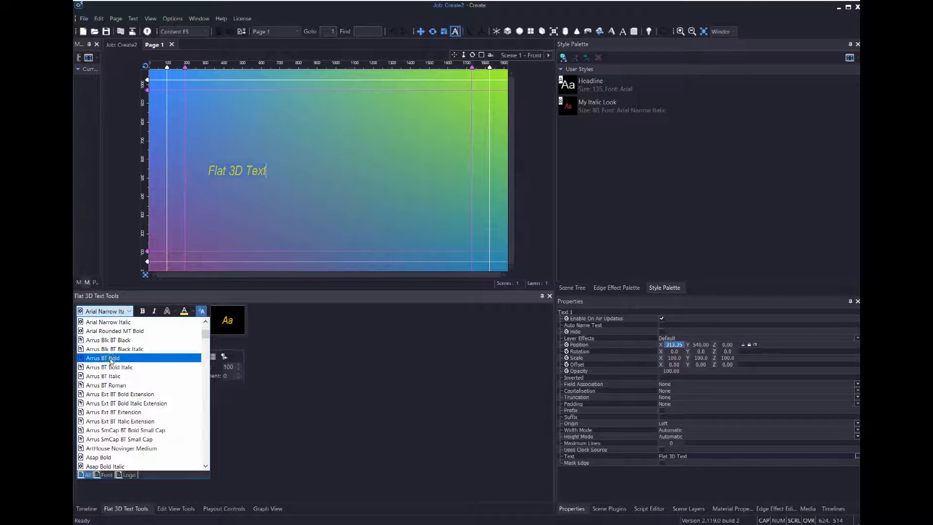
{"action": "scroll", "coordinate": [111, 362], "scroll_direction": "up", "scroll_amount": 3}
{"action": "left_click", "coordinate": [106, 350]}
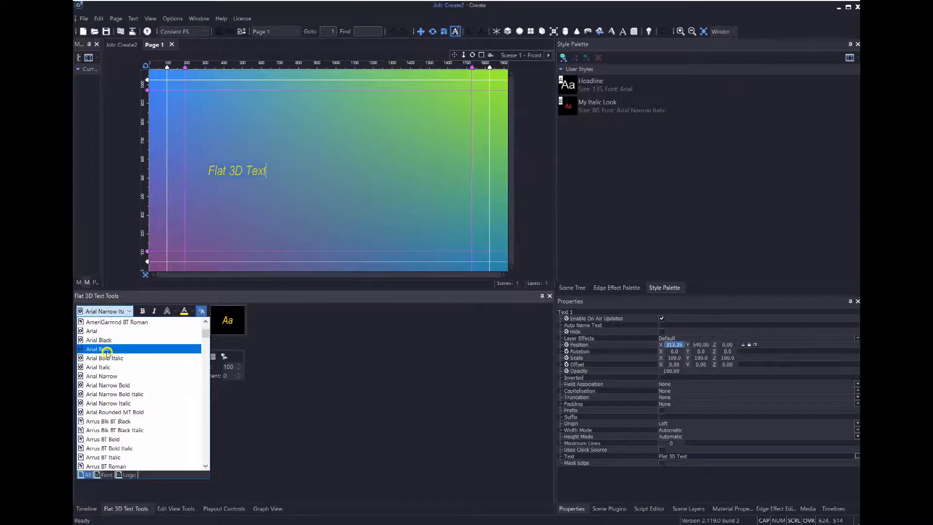
{"action": "left_click", "coordinate": [104, 340]}
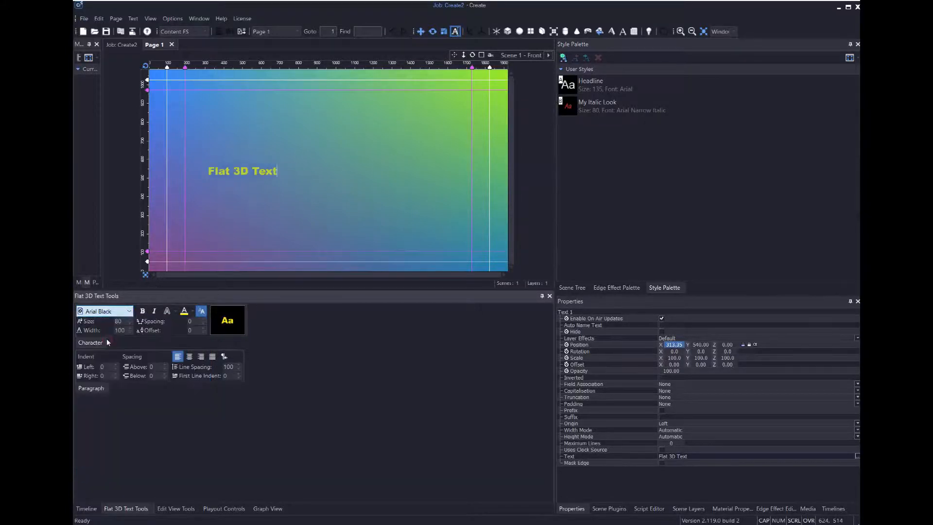
{"action": "left_click", "coordinate": [104, 321]}
{"action": "key", "text": "Return"}
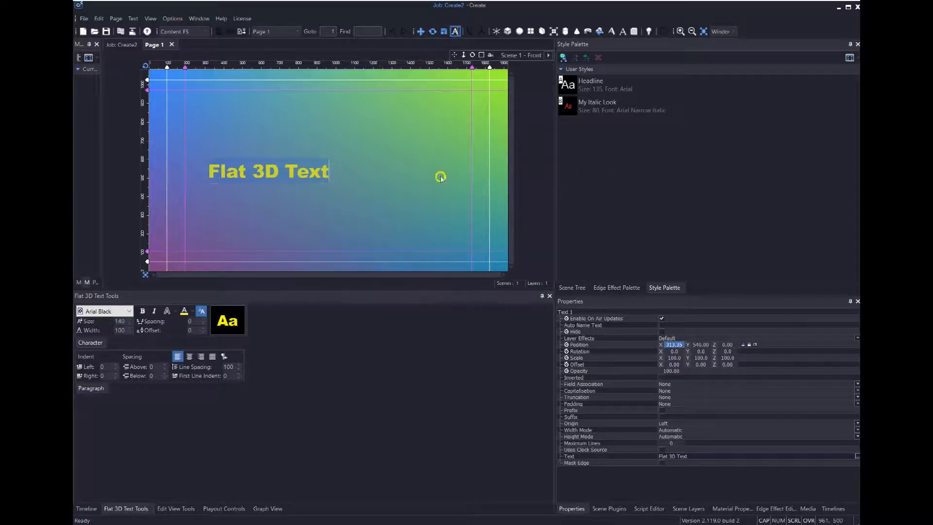
- Create a third character style from the yellow Arial Black text and assign it the style shortcut letter C
{"action": "left_click", "coordinate": [564, 58]}
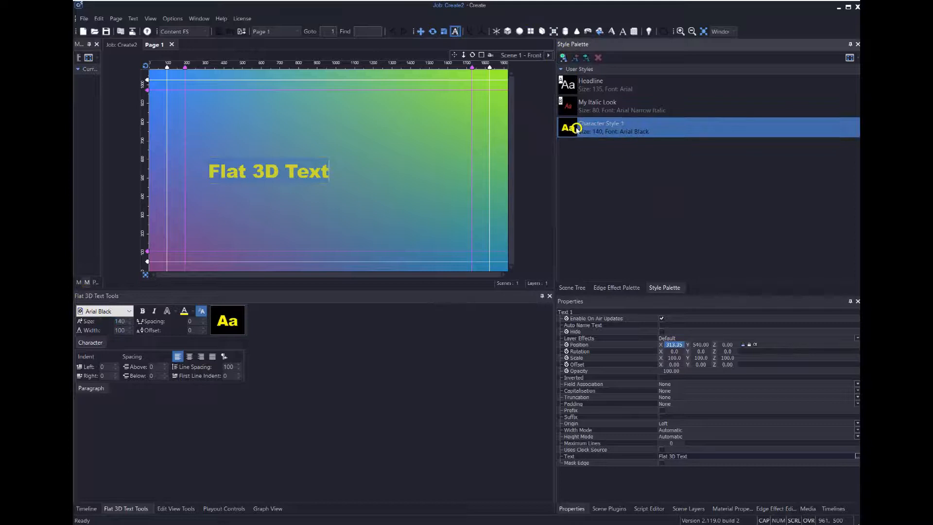
{"action": "right_click", "coordinate": [572, 128]}
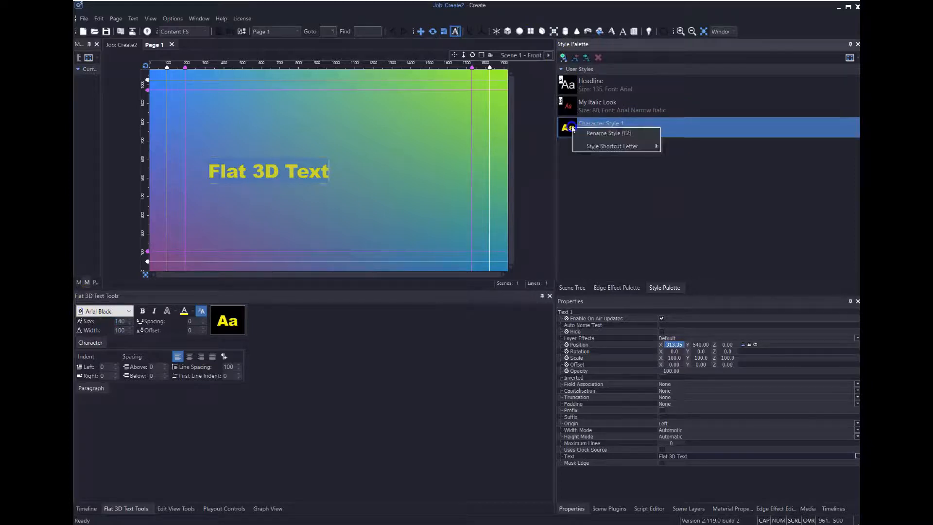
{"action": "left_click", "coordinate": [594, 146]}
{"action": "left_click", "coordinate": [681, 178]}
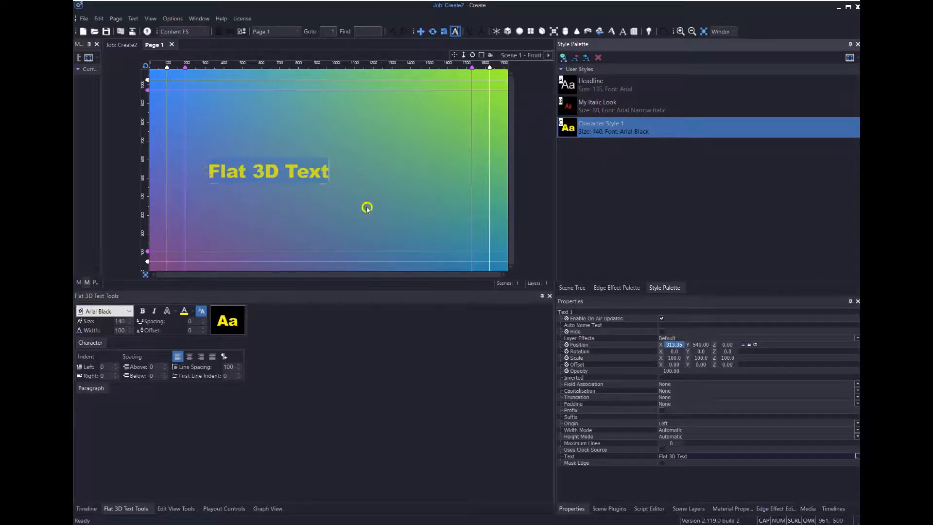
- Apply the Headline style to only the letters "Tex" in the last word of the text object
{"action": "left_click_drag", "start_coordinate": [287, 174], "coordinate": [330, 180]}
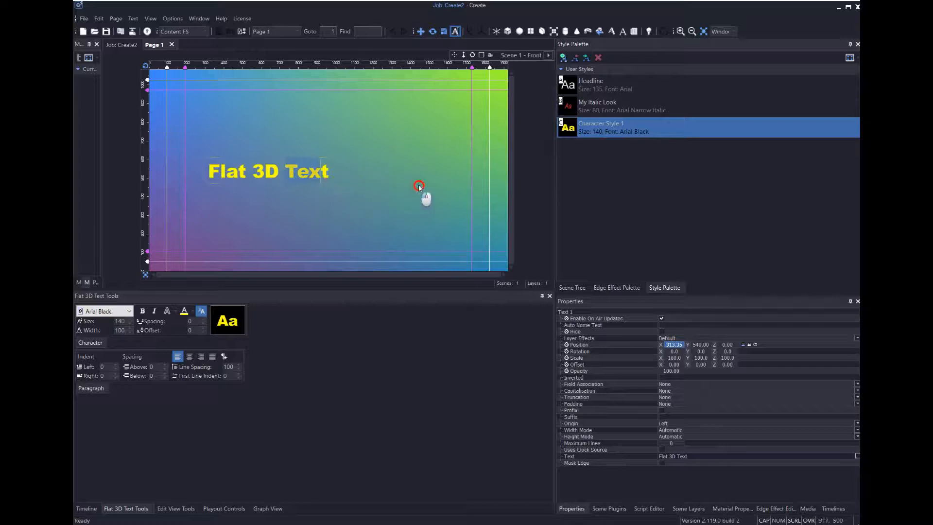
{"action": "left_click", "coordinate": [598, 82]}
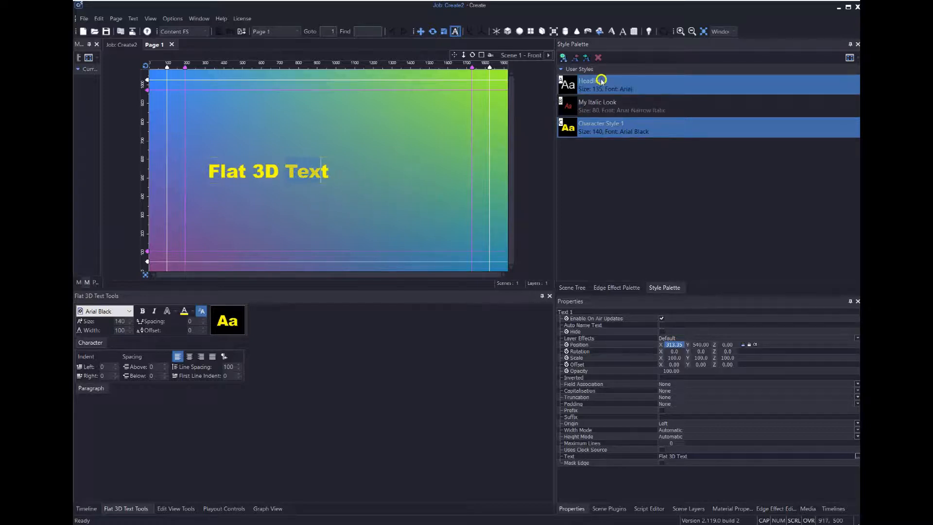
{"action": "left_click", "coordinate": [572, 87]}
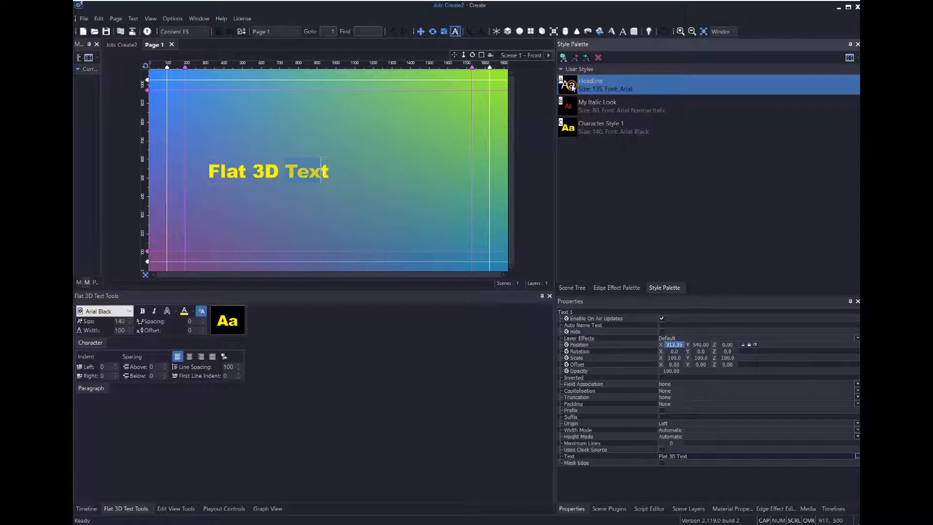
{"action": "left_click", "coordinate": [587, 58]}
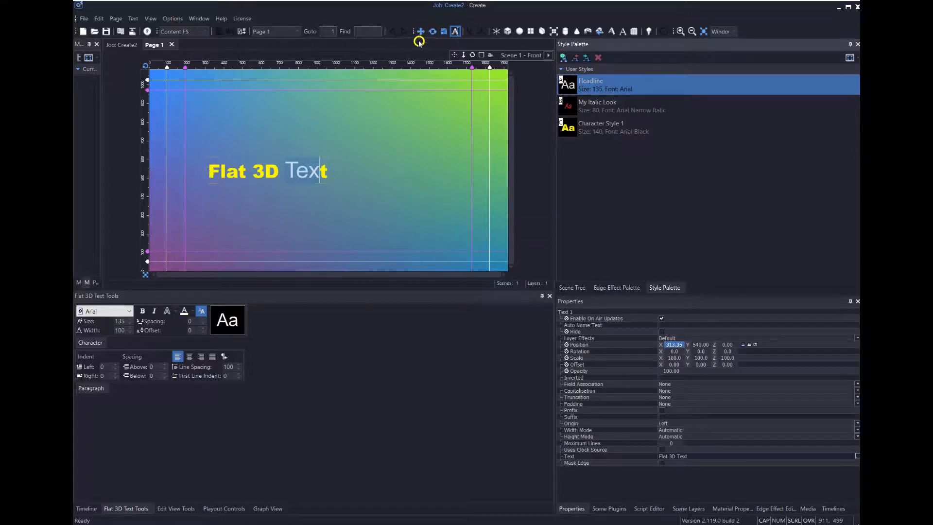
- Select the entire Flat 3D Text string and apply the Headline style to it
{"action": "left_click", "coordinate": [454, 33]}
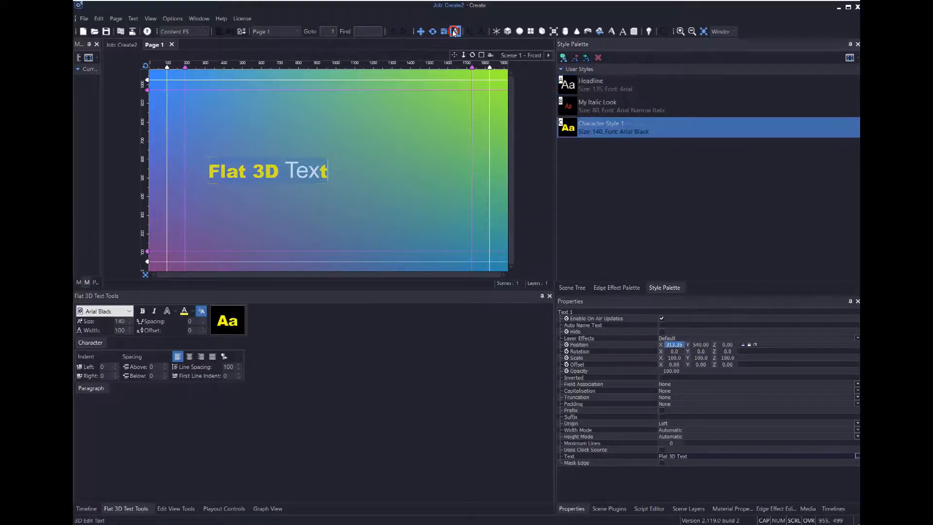
{"action": "left_click", "coordinate": [574, 86]}
{"action": "left_click", "coordinate": [584, 57]}
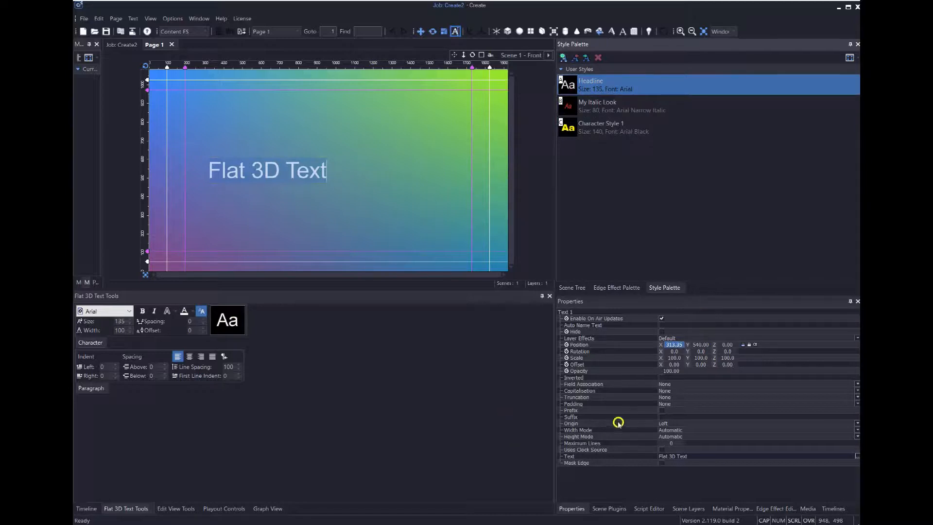
- Open the text object's content for editing and replace it with "Hello [SB]", using the style B shortcut code
{"action": "left_click", "coordinate": [857, 457]}
{"action": "left_click_drag", "start_coordinate": [405, 209], "coordinate": [321, 204]}
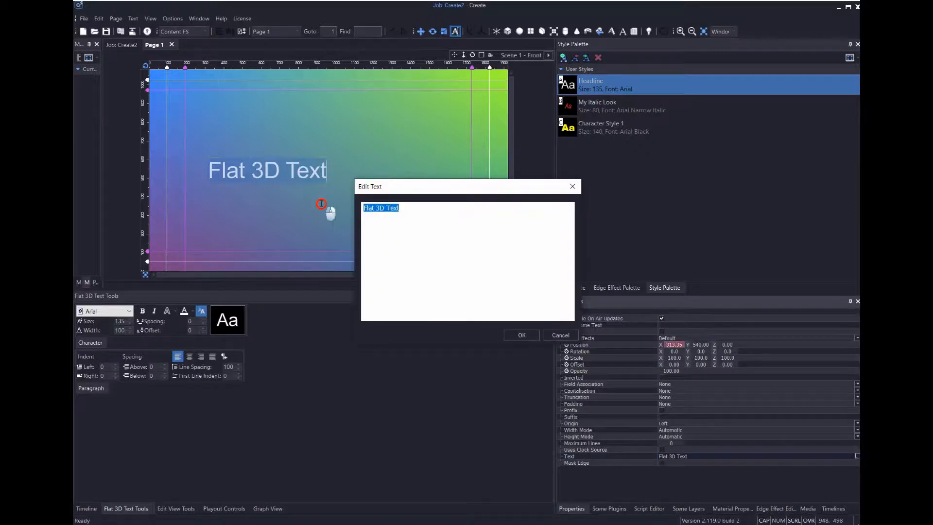
{"action": "type", "text": "Hello"}
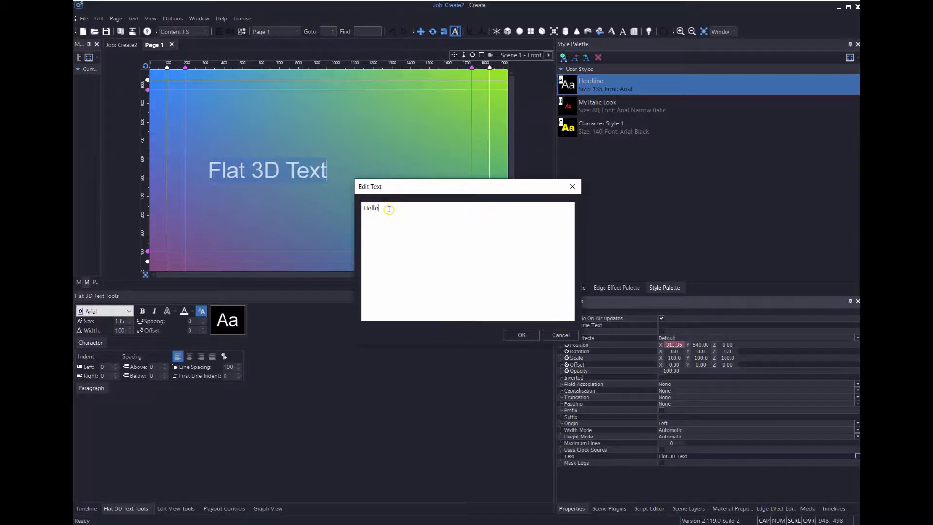
{"action": "type", "text": "[SB]"}
- Continue the string with "from [SC]Pixel Power [SA]Today" to switch to styles C and A, and apply the edited text
{"action": "left_click", "coordinate": [407, 208]}
{"action": "type", "text": "from ["}
{"action": "type", "text": "Pixel Power"}
{"action": "key", "text": "Left"}
{"action": "key", "text": "Left"}
{"action": "key", "text": "Left"}
{"action": "type", "text": "SC]"}
{"action": "type", "text": "[SA]"}
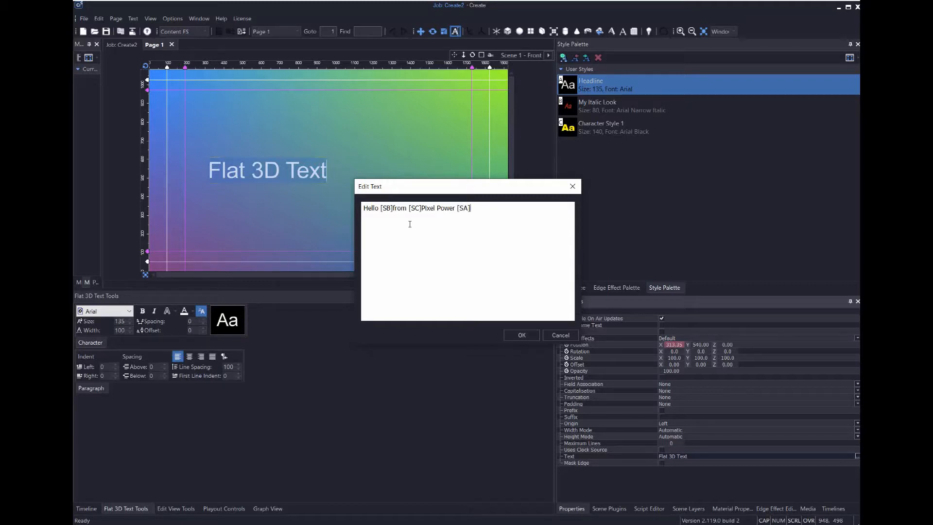
{"action": "type", "text": "Today"}
{"action": "left_click", "coordinate": [521, 336]}
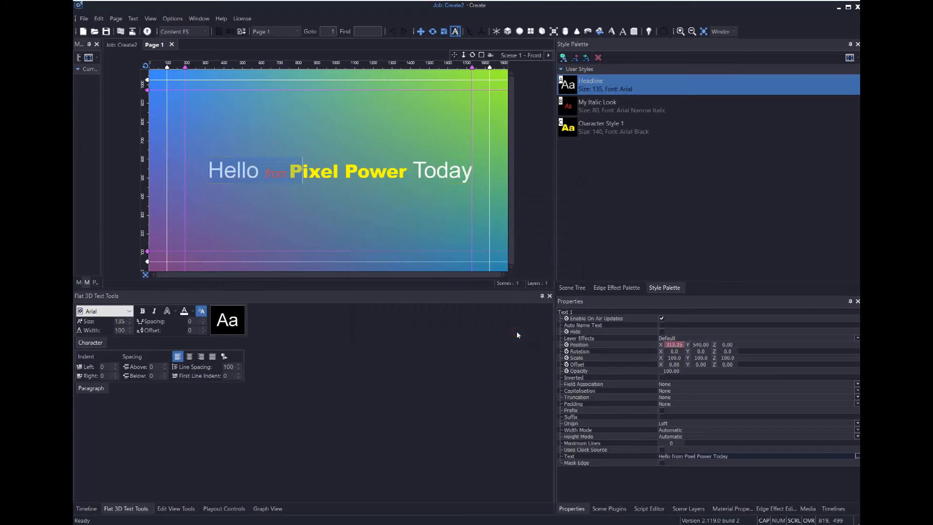